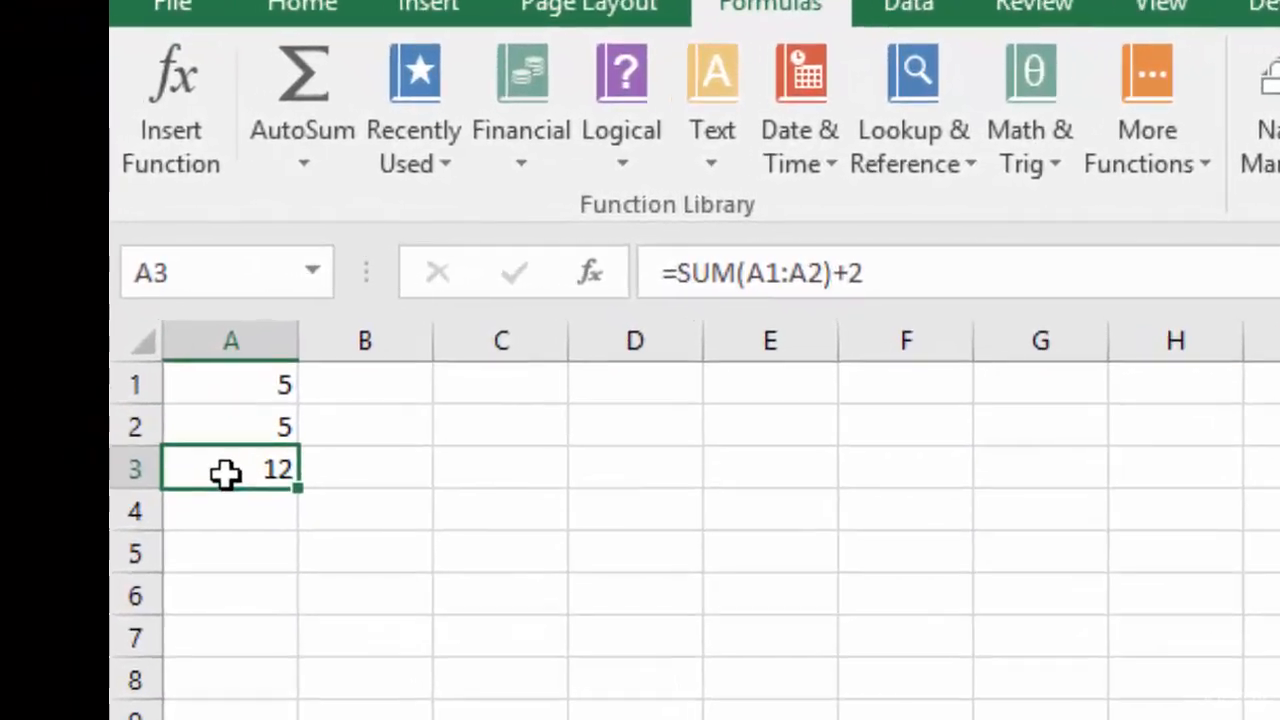
Step: Enter the formula =SUM(2+2)*5 in cell B6
double_click(92, 406)
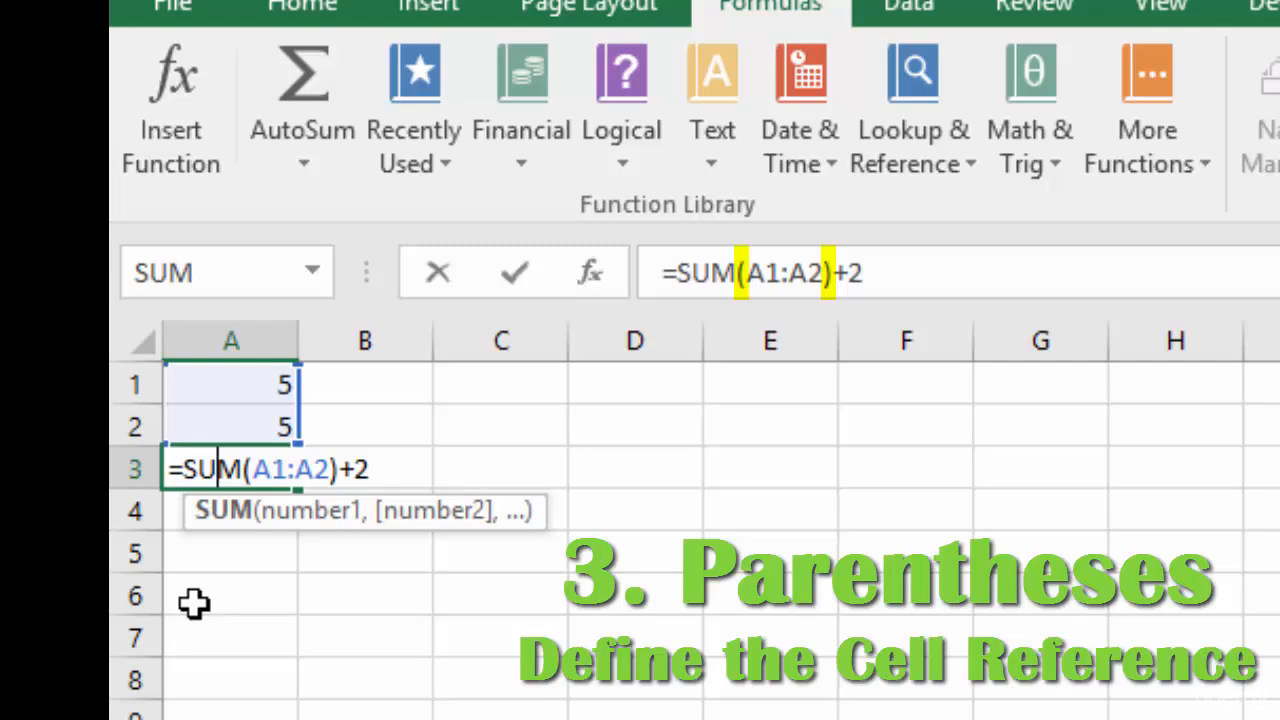
left_click(390, 597)
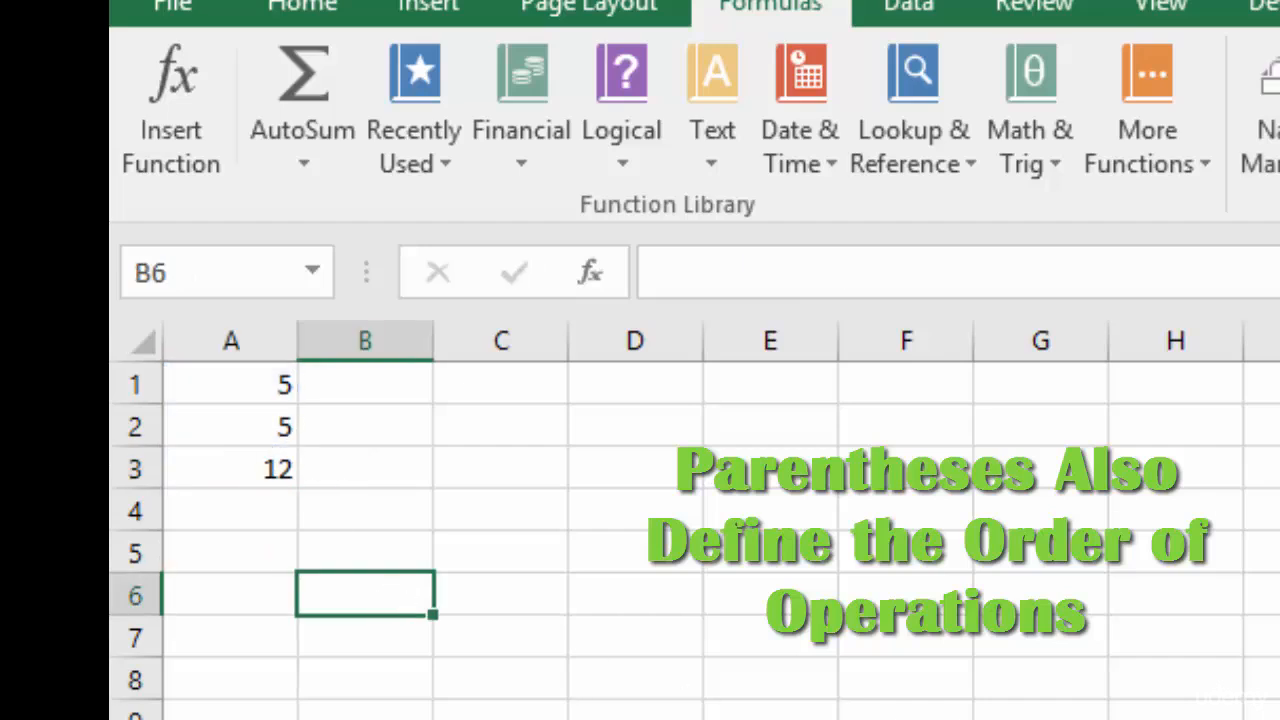
type("=")
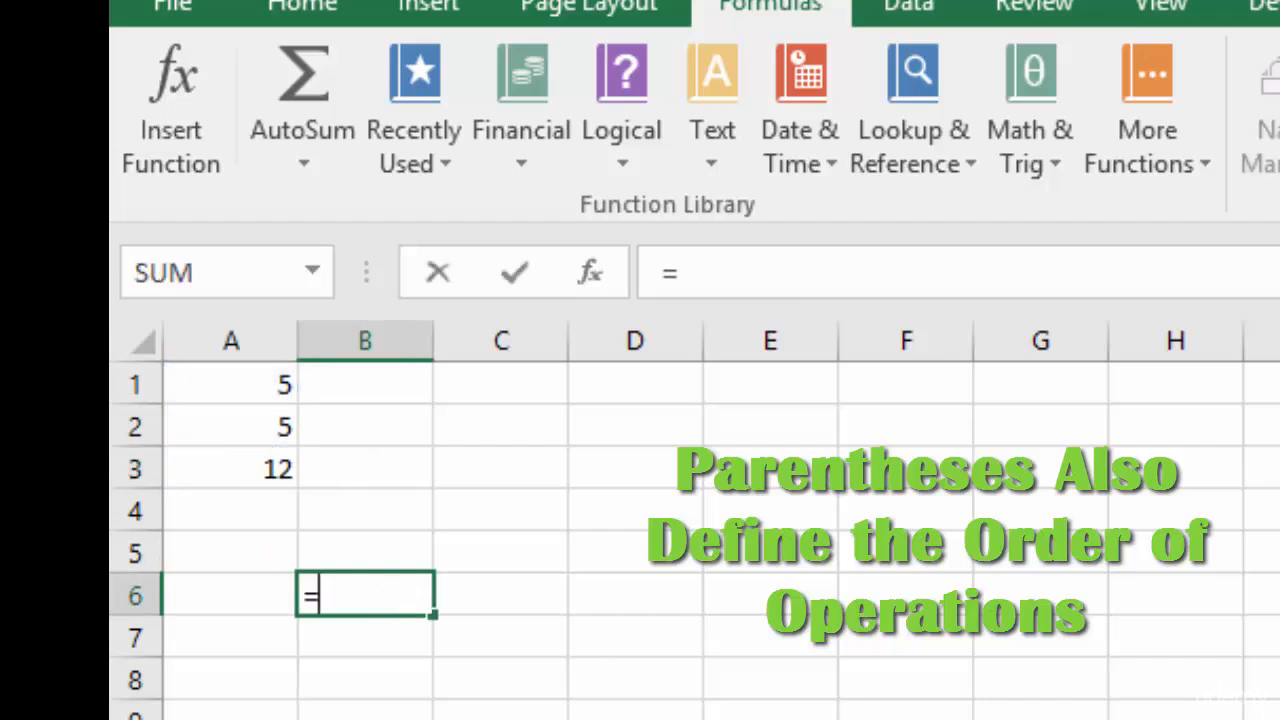
type("SUM(2")
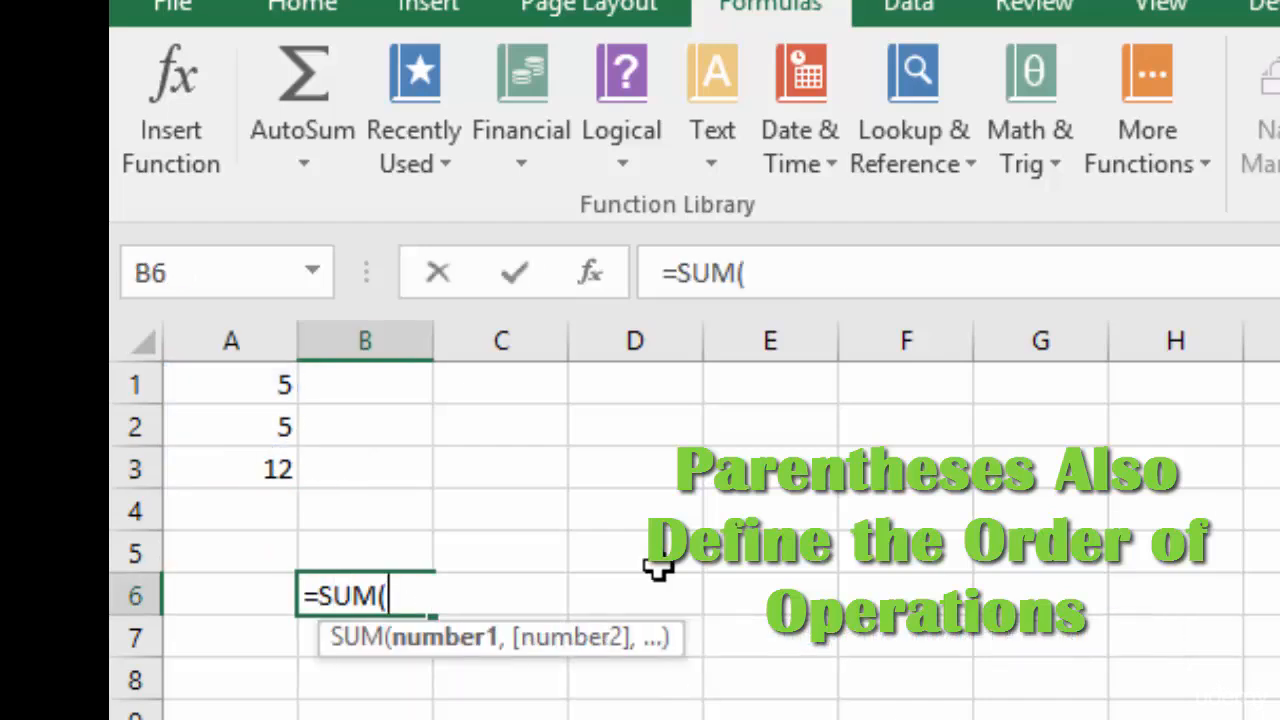
type("+2)*5")
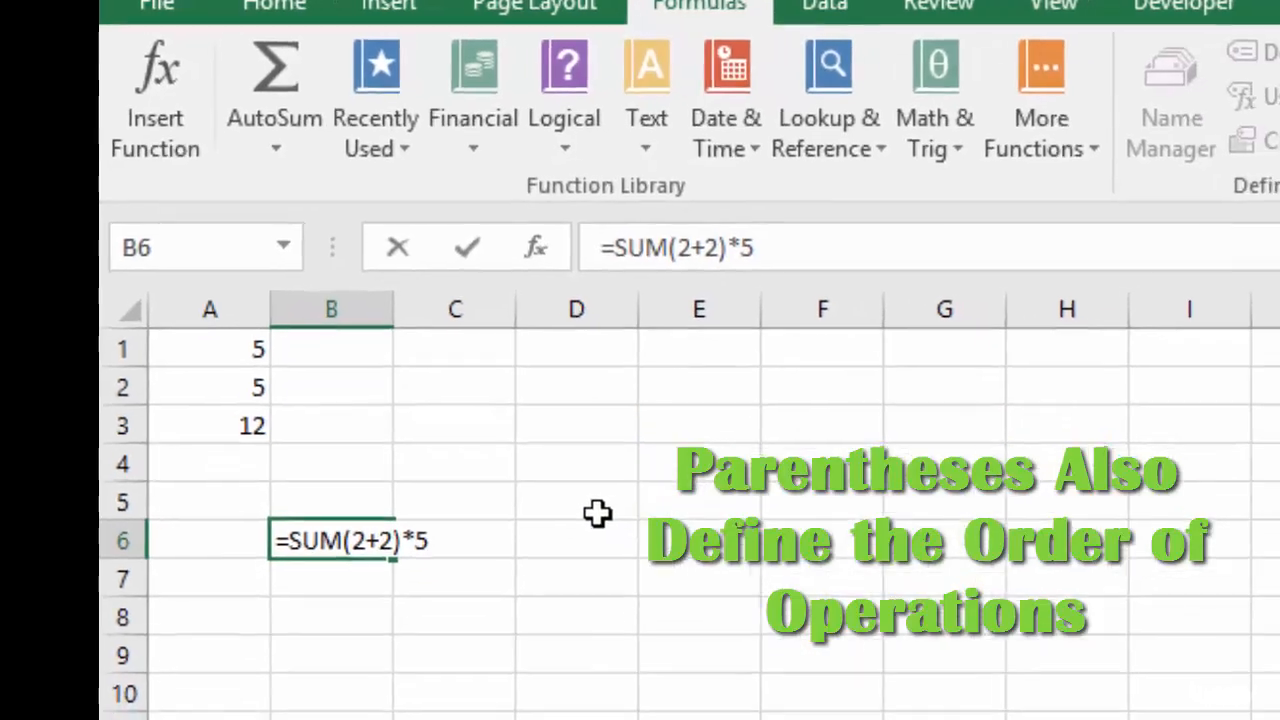
key("Return")
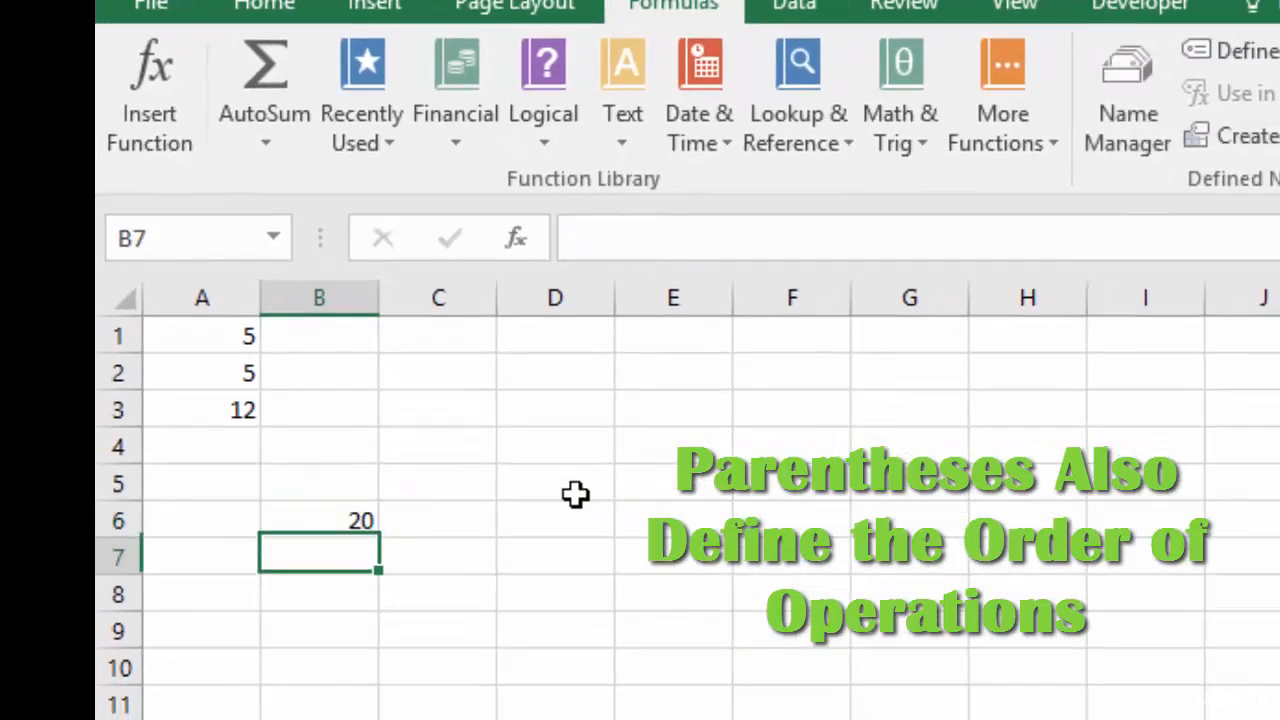
Step: Enter the formula =SUM(2+2*5) in cell B9 and compare it with the formula in B6
key("Down")
key("Down")
type("=SUM(2+2)*5")
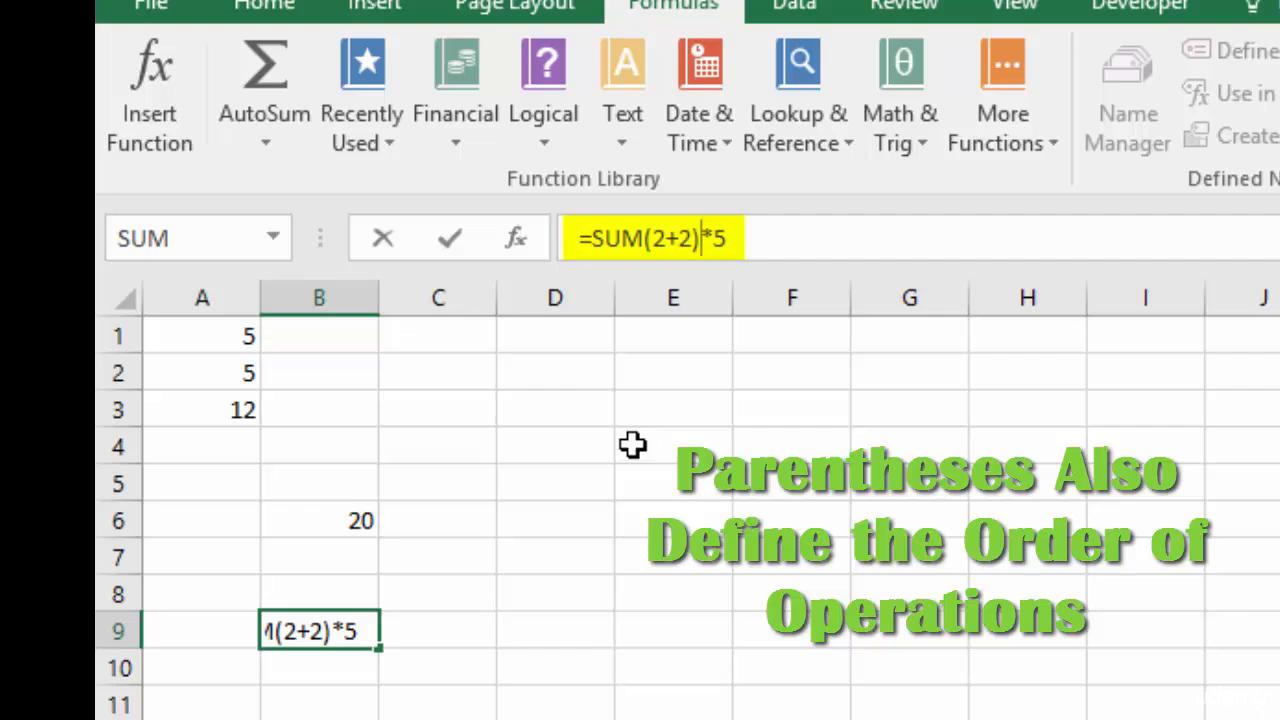
key("BackSpace")
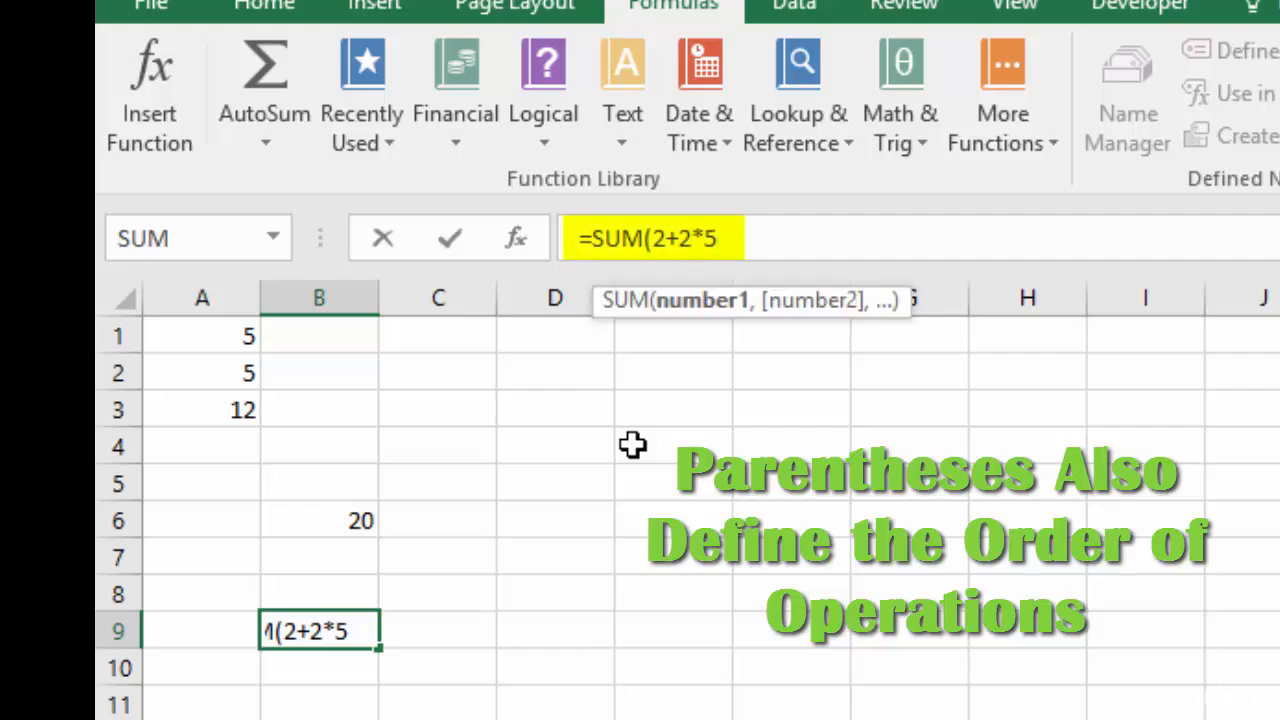
type(")")
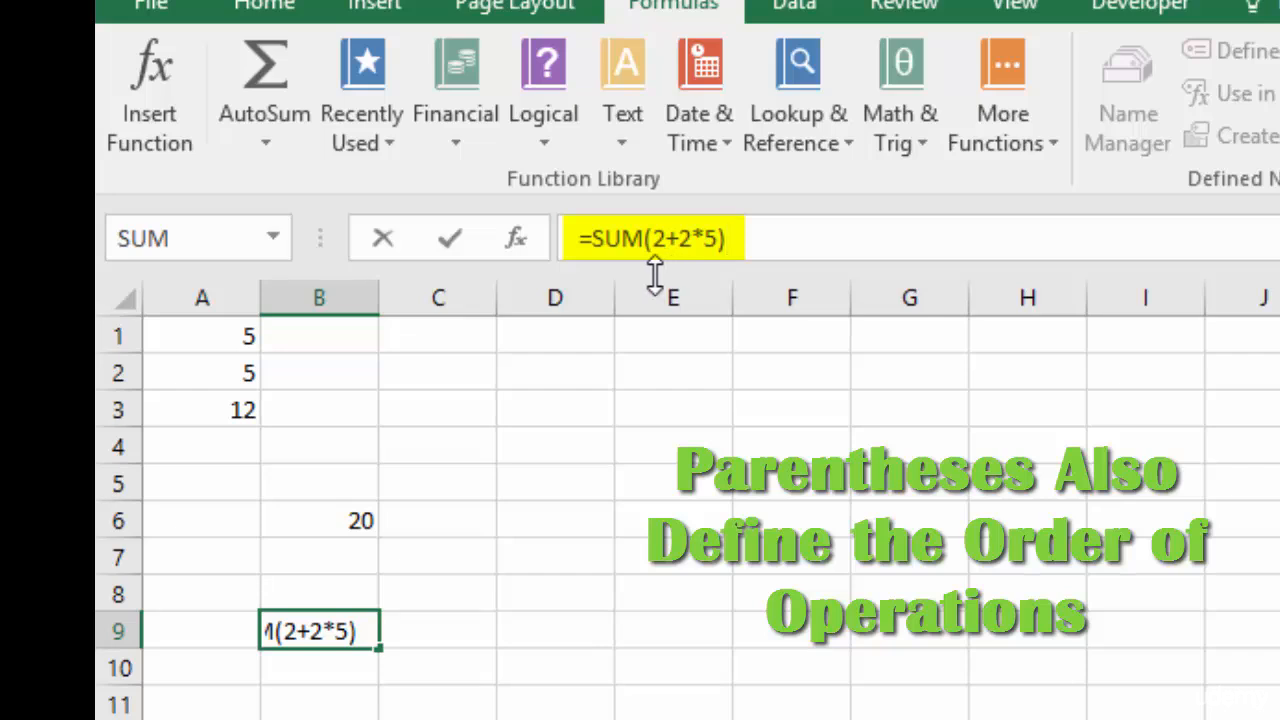
key("Return")
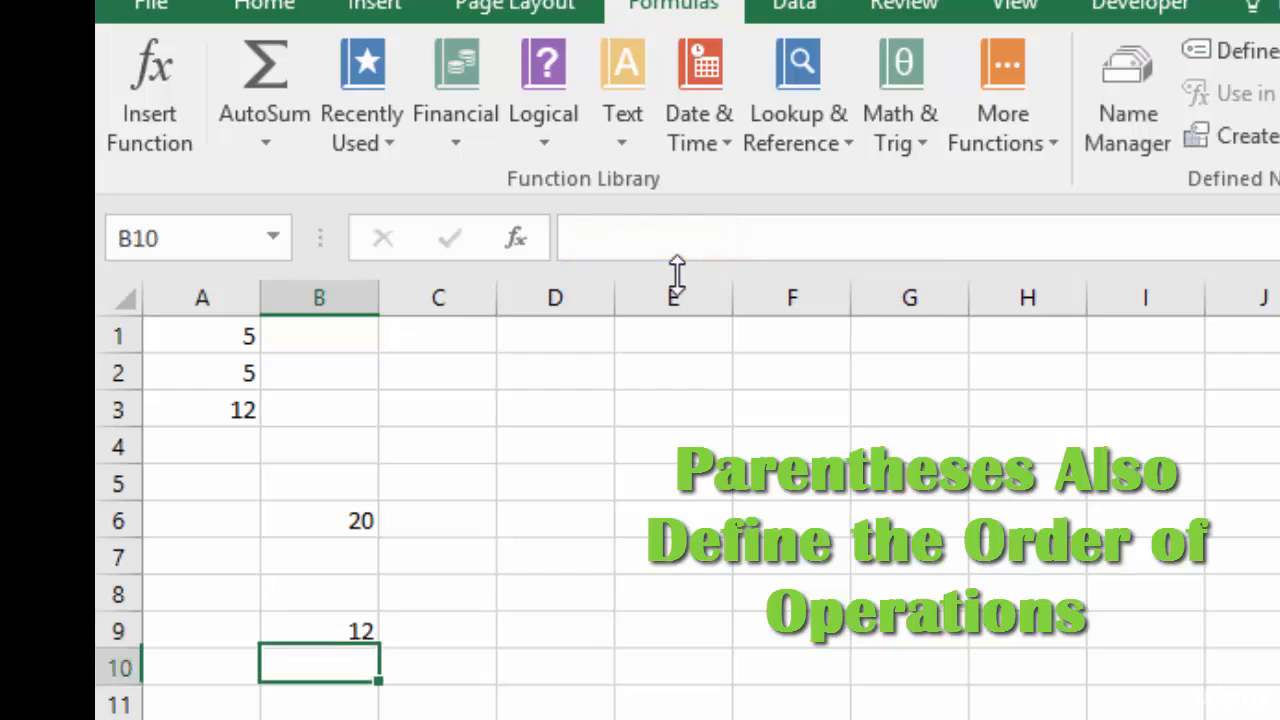
left_click(332, 522)
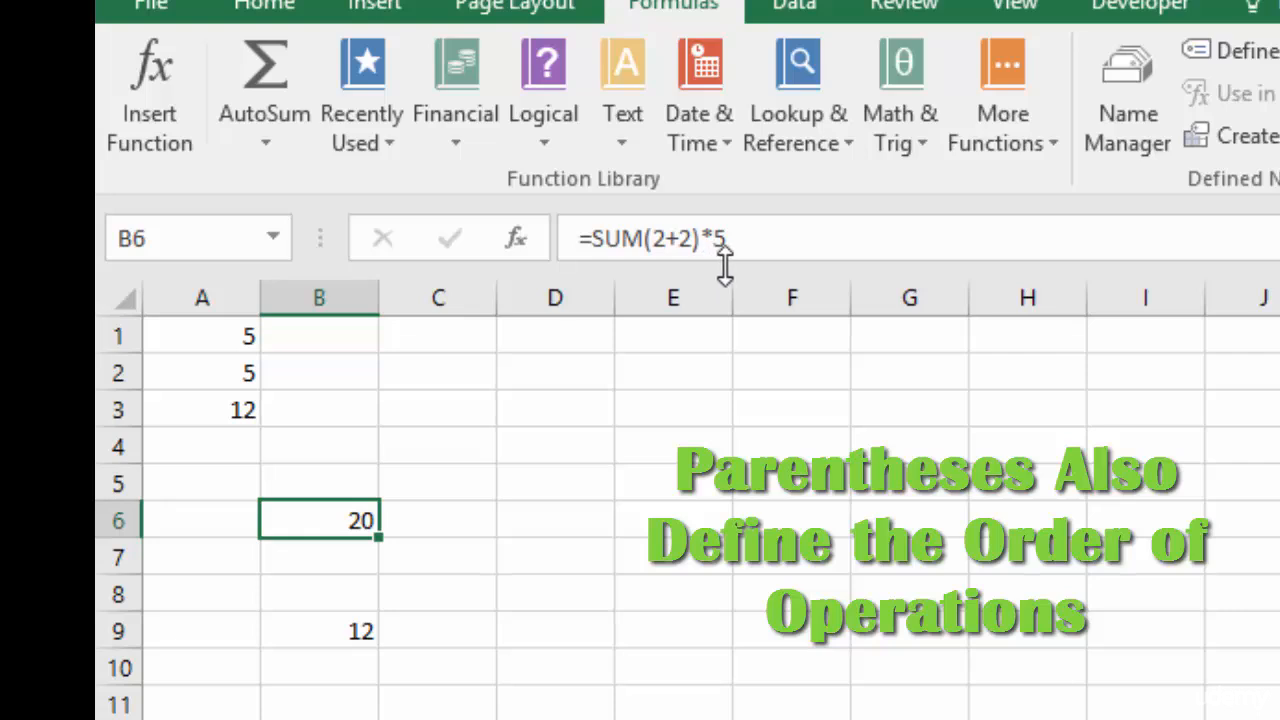
left_click(325, 631)
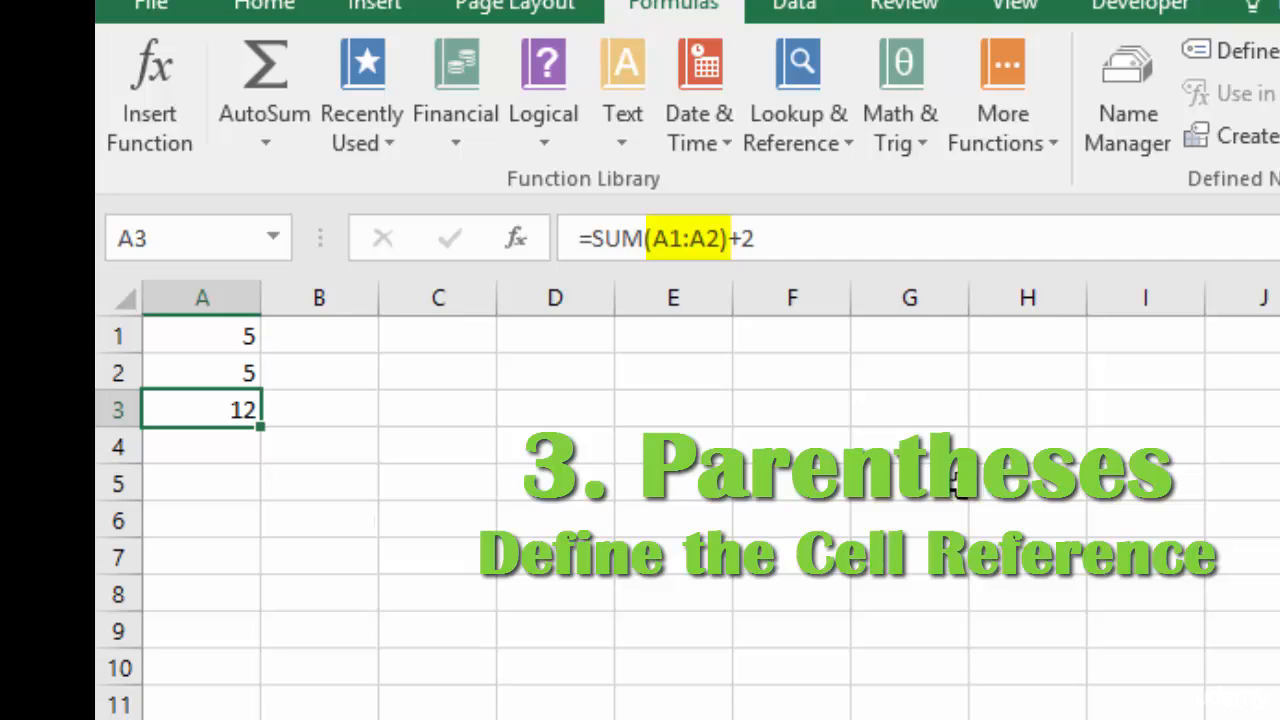
Step: Remove both parentheses from the formula in A3 so it reads =SUMA1:A2+2
left_click(724, 242)
key("BackSpace")
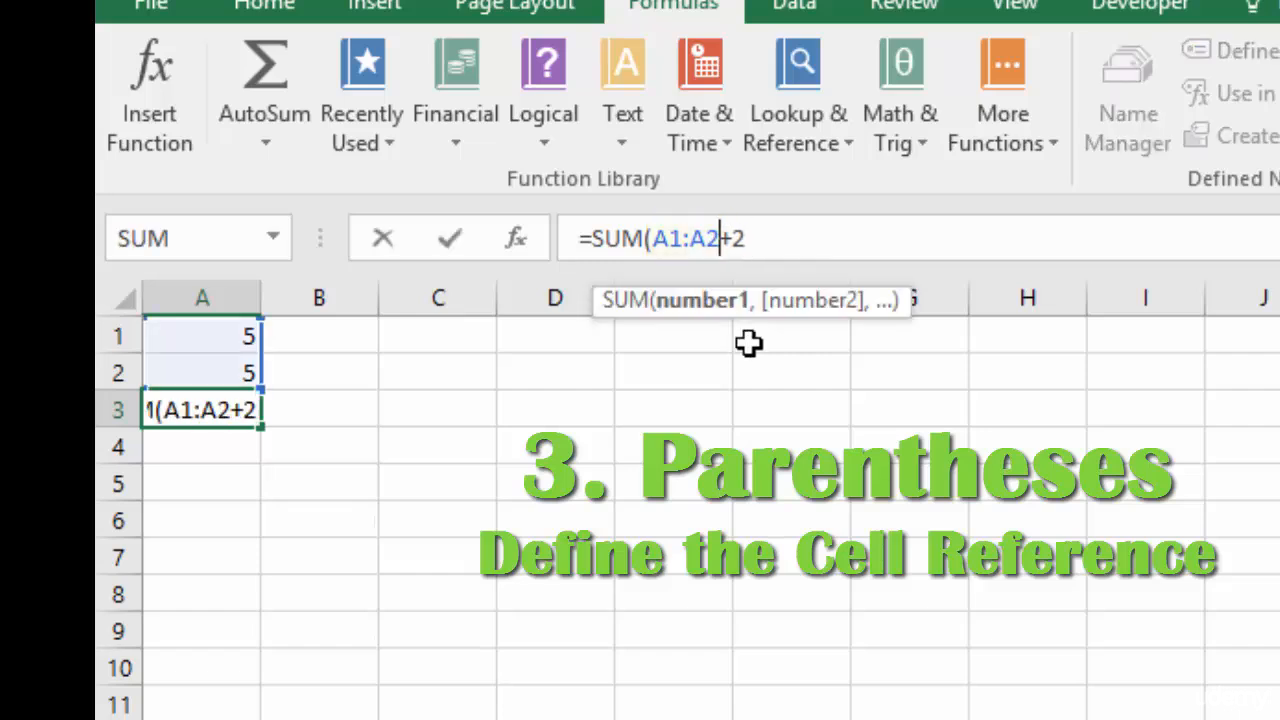
key("Left")
key("Left")
key("Left")
key("Left")
key("Left")
key("BackSpace")
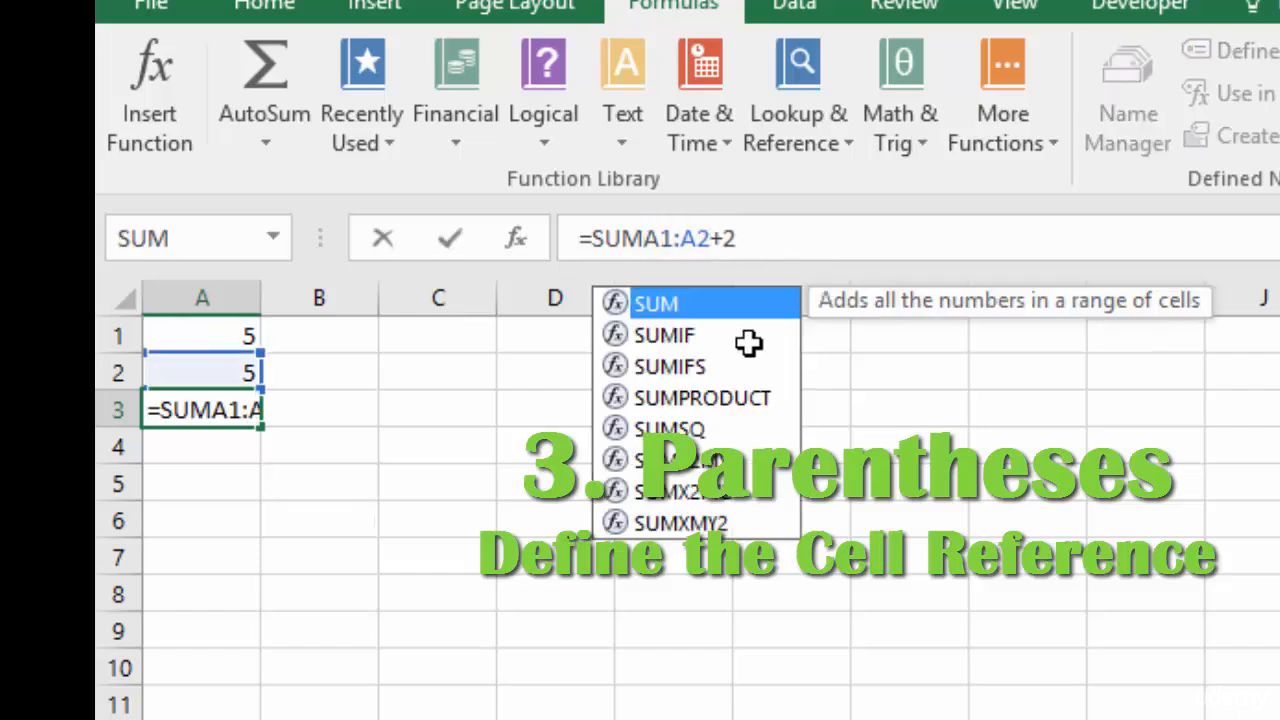
key("Return")
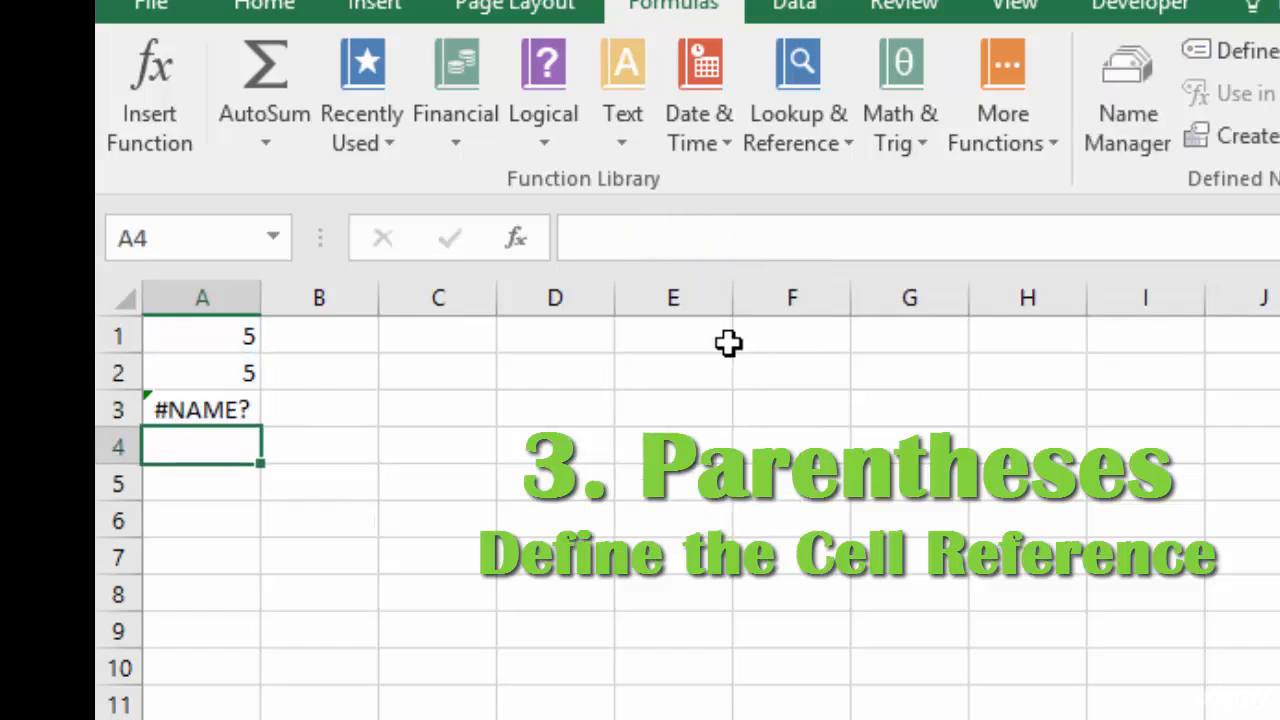
Step: Erase the arguments, the constant and the function name from the formula in A3
left_click(214, 410)
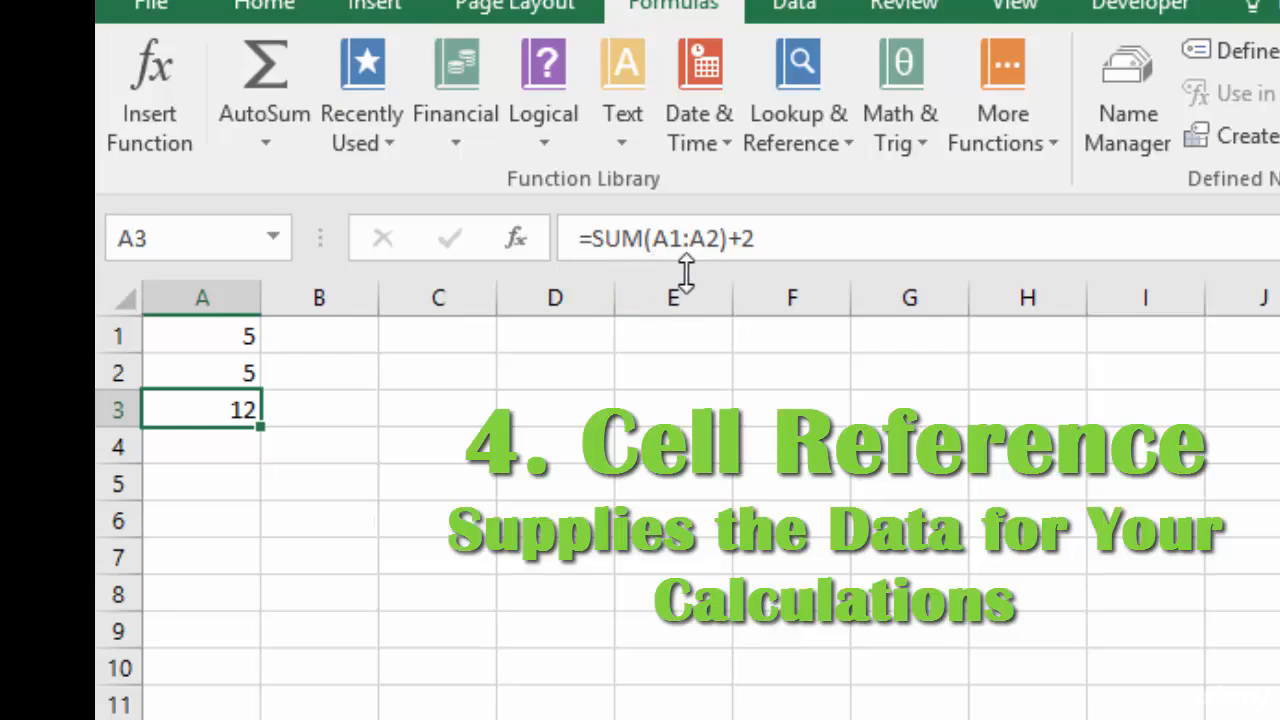
key("F2")
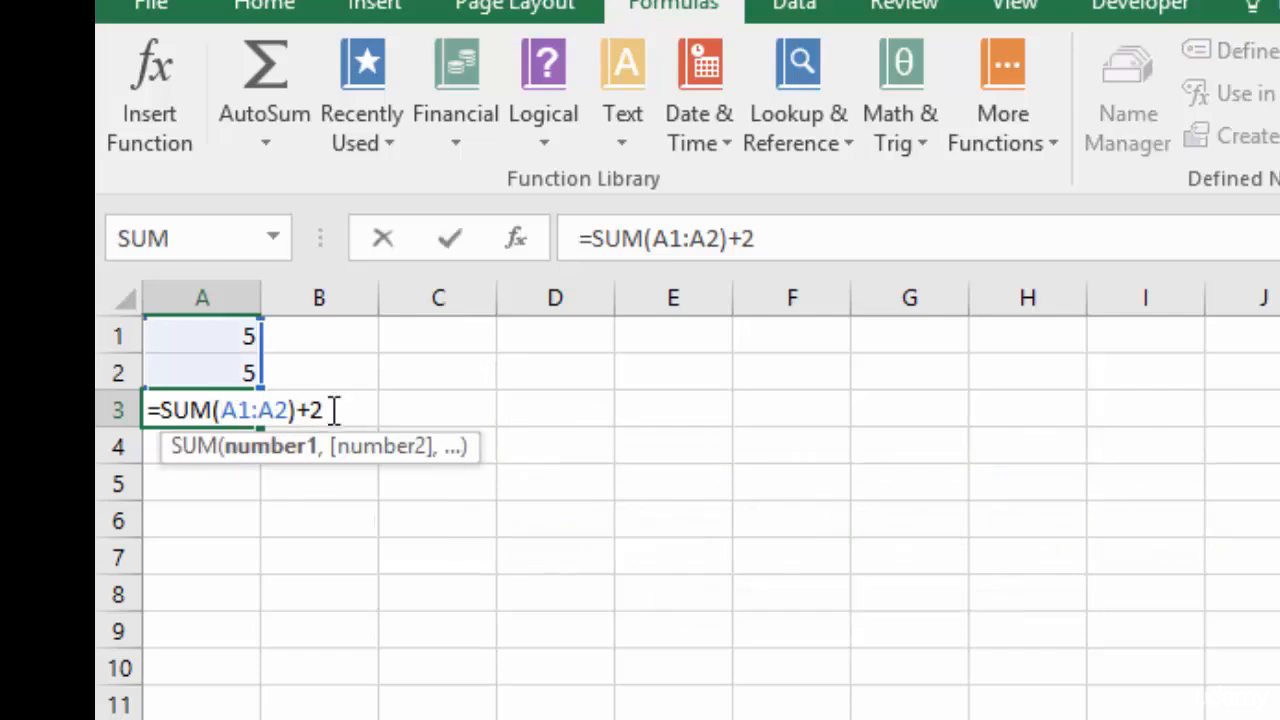
left_click_drag(333, 410, 218, 410)
key("BackSpace")
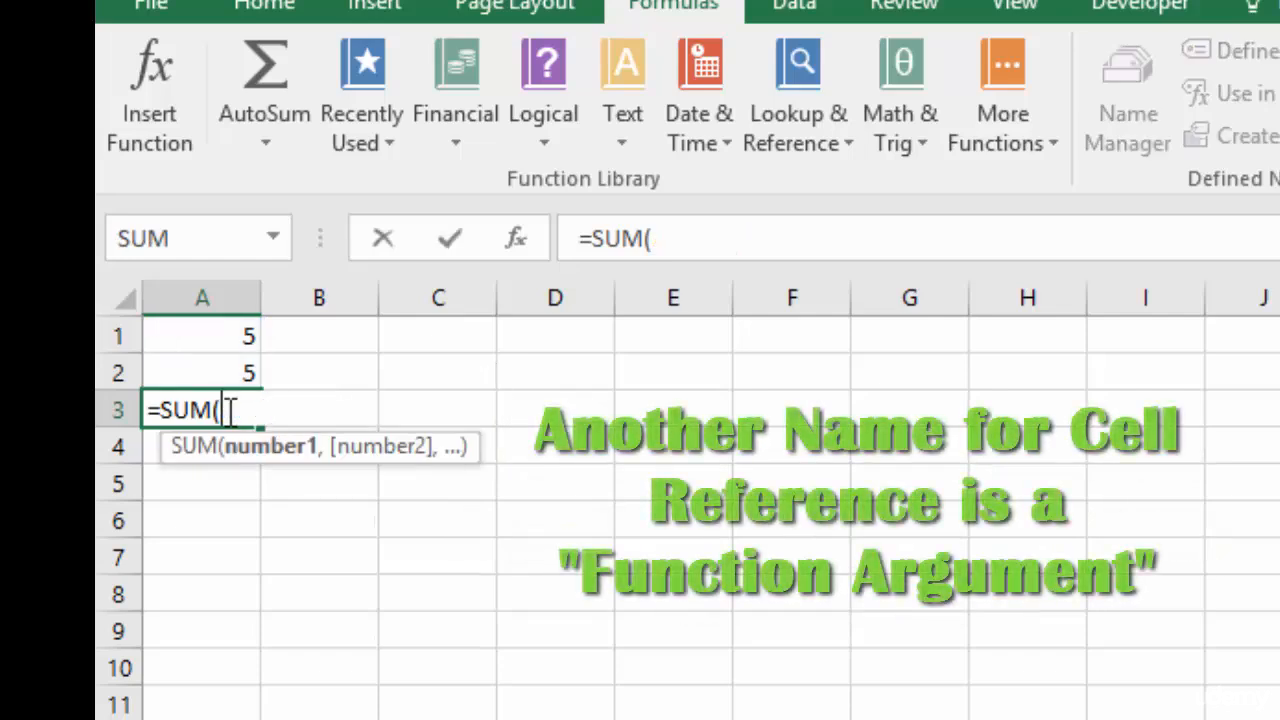
key("BackSpace")
key("BackSpace")
key("BackSpace")
key("BackSpace")
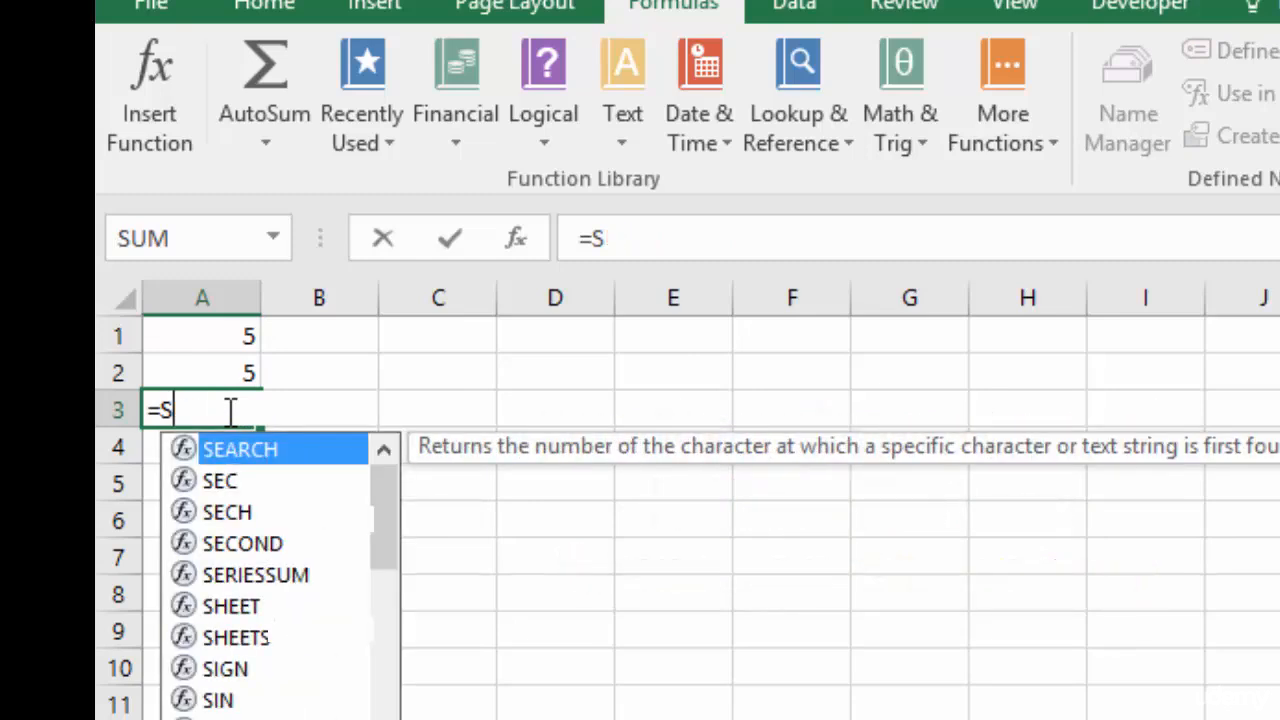
Step: Insert the SUM function in A3 with the range A1:A2 as its Number1 argument
left_click(272, 237)
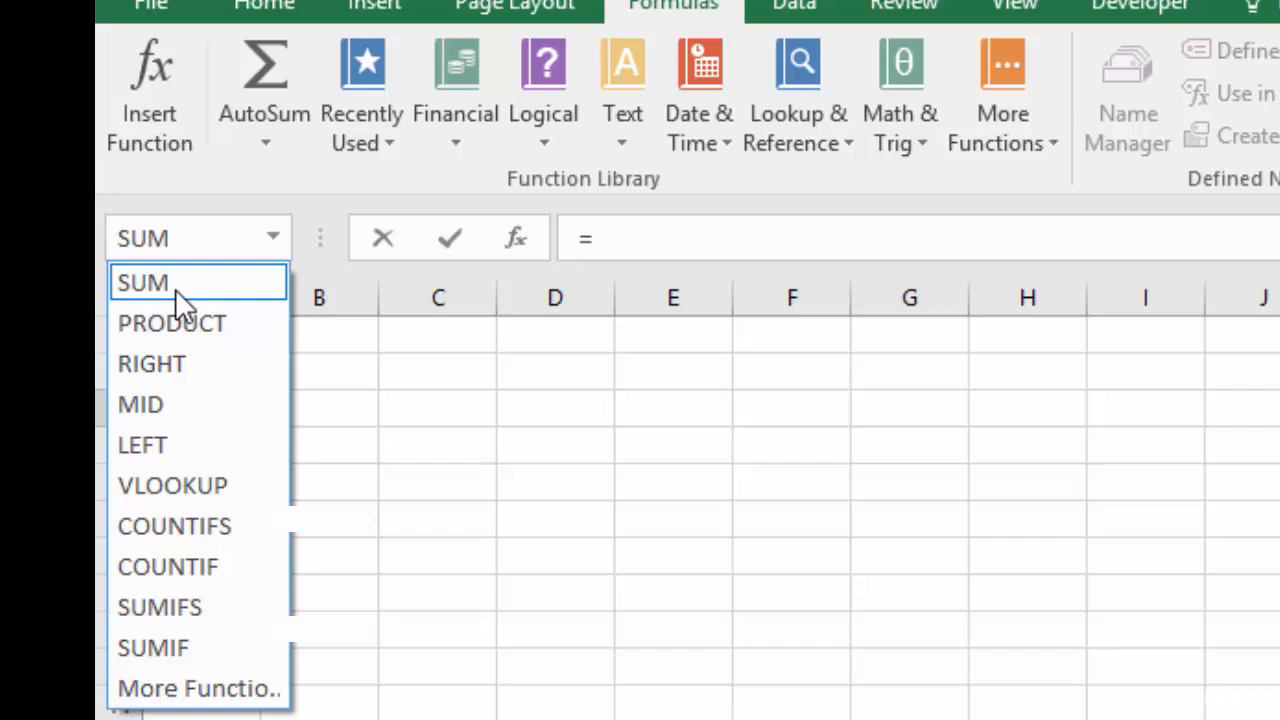
left_click(177, 289)
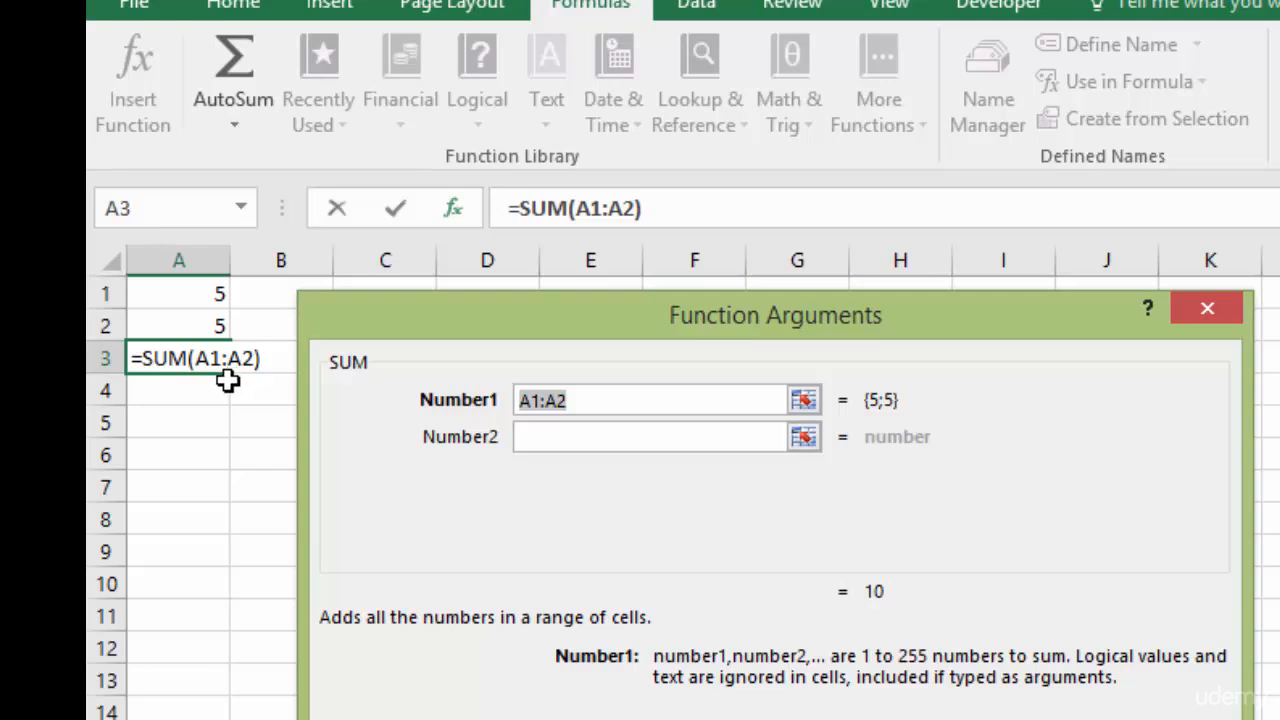
key("Return")
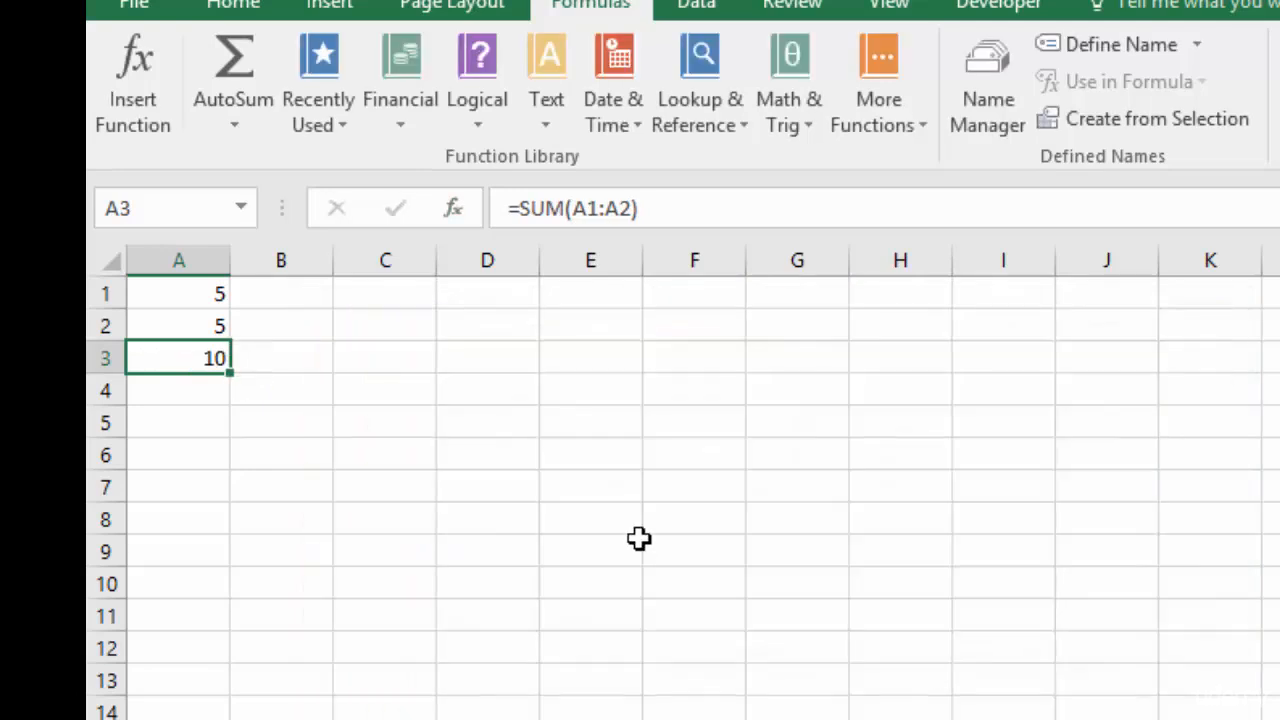
Step: Append the constant +2 to the SUM formula in A3
key("F2")
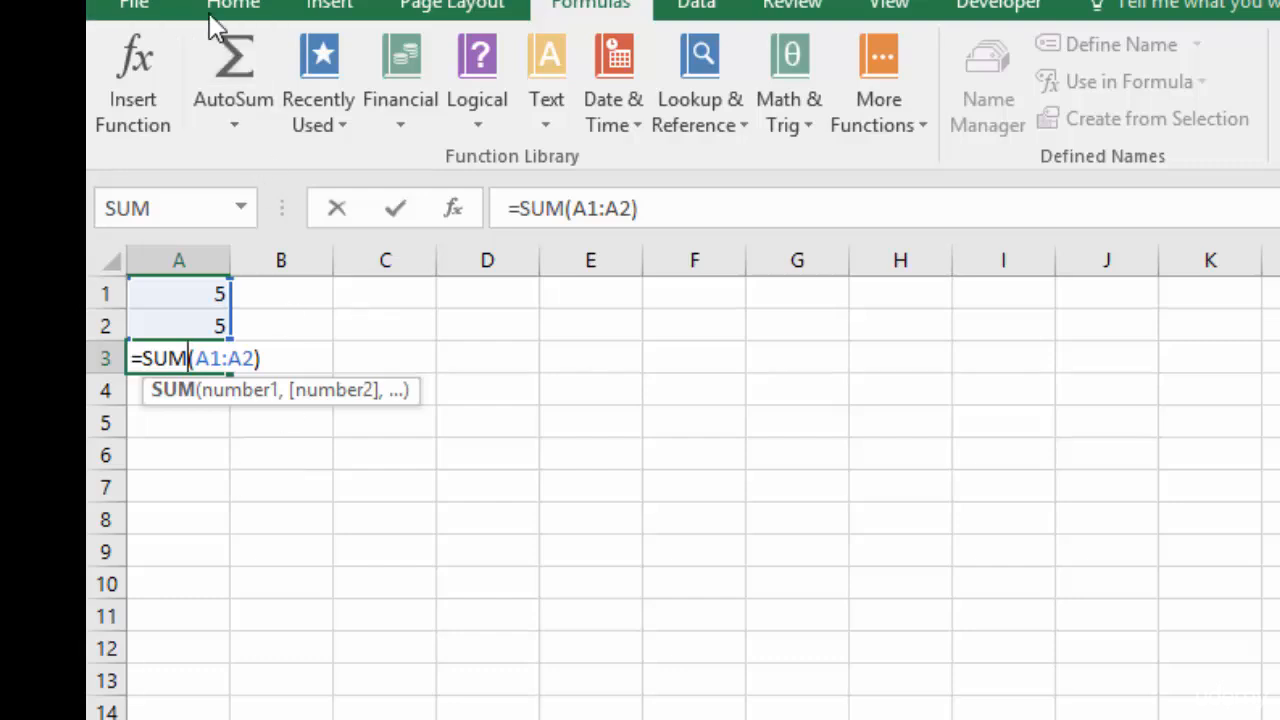
type("+2")
key("Return")
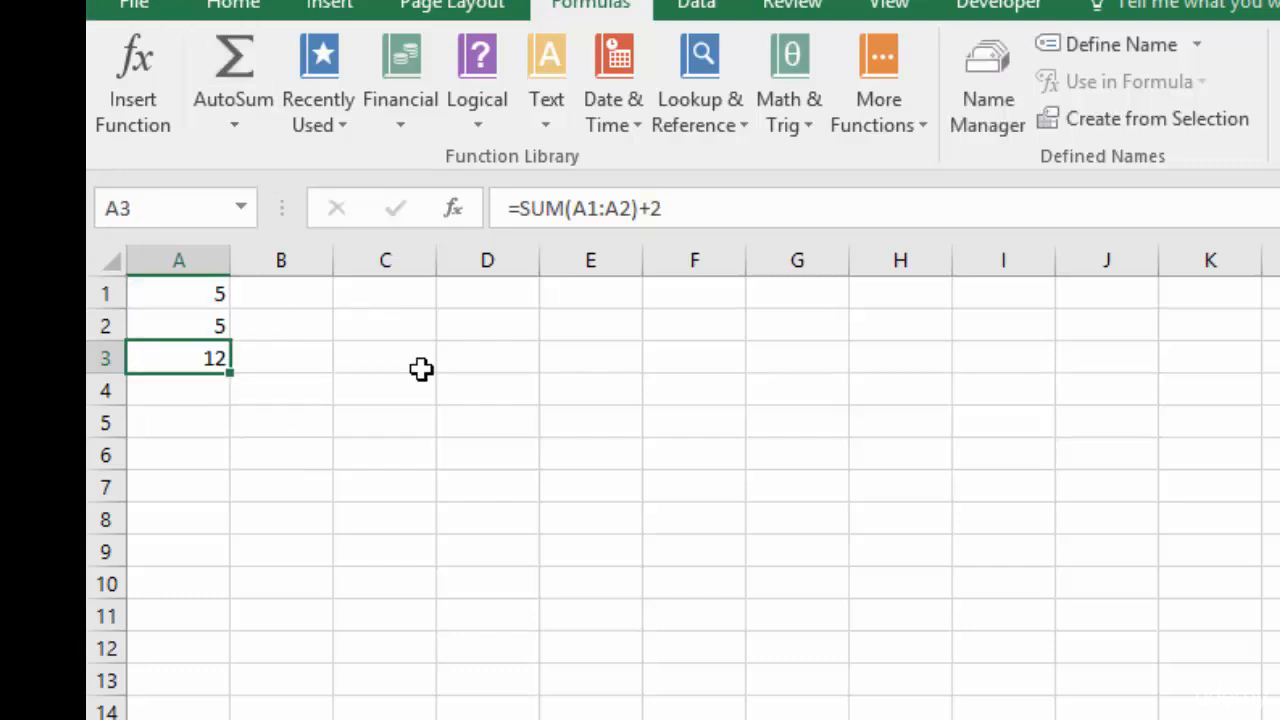
Step: Review the formula in A3 and change the value of cell A1 to 10
double_click(173, 356)
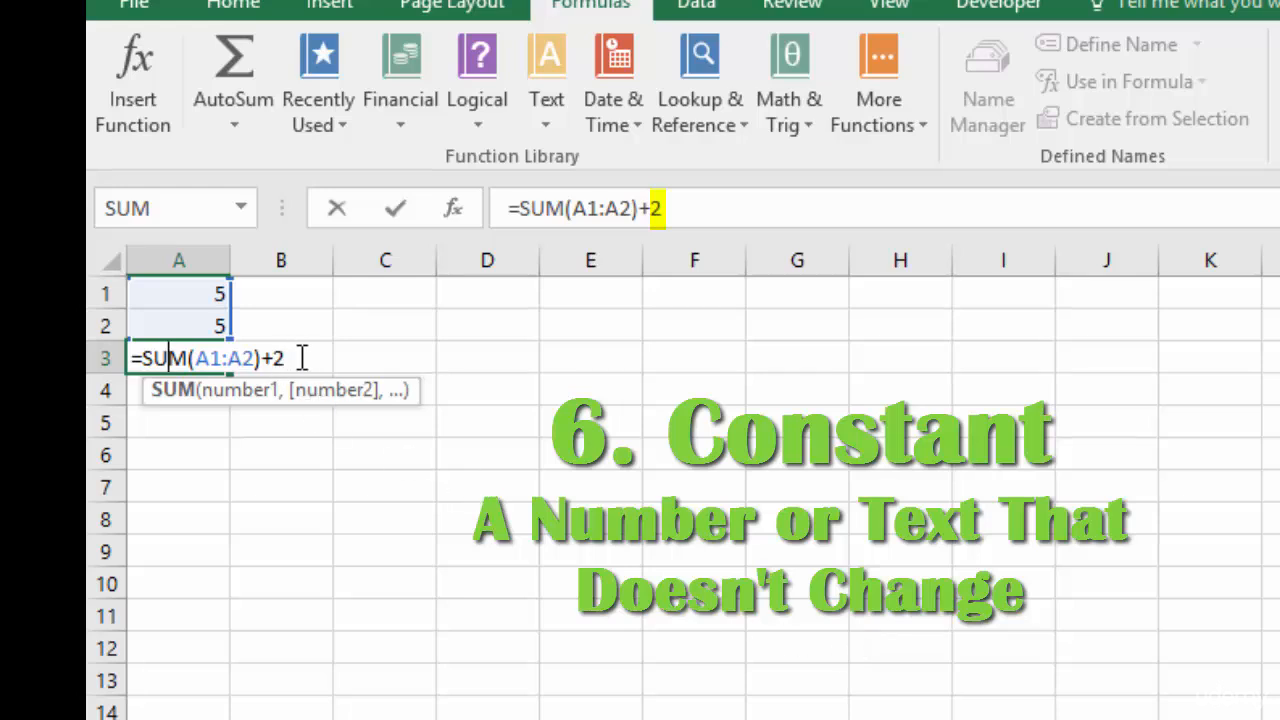
left_click(198, 293)
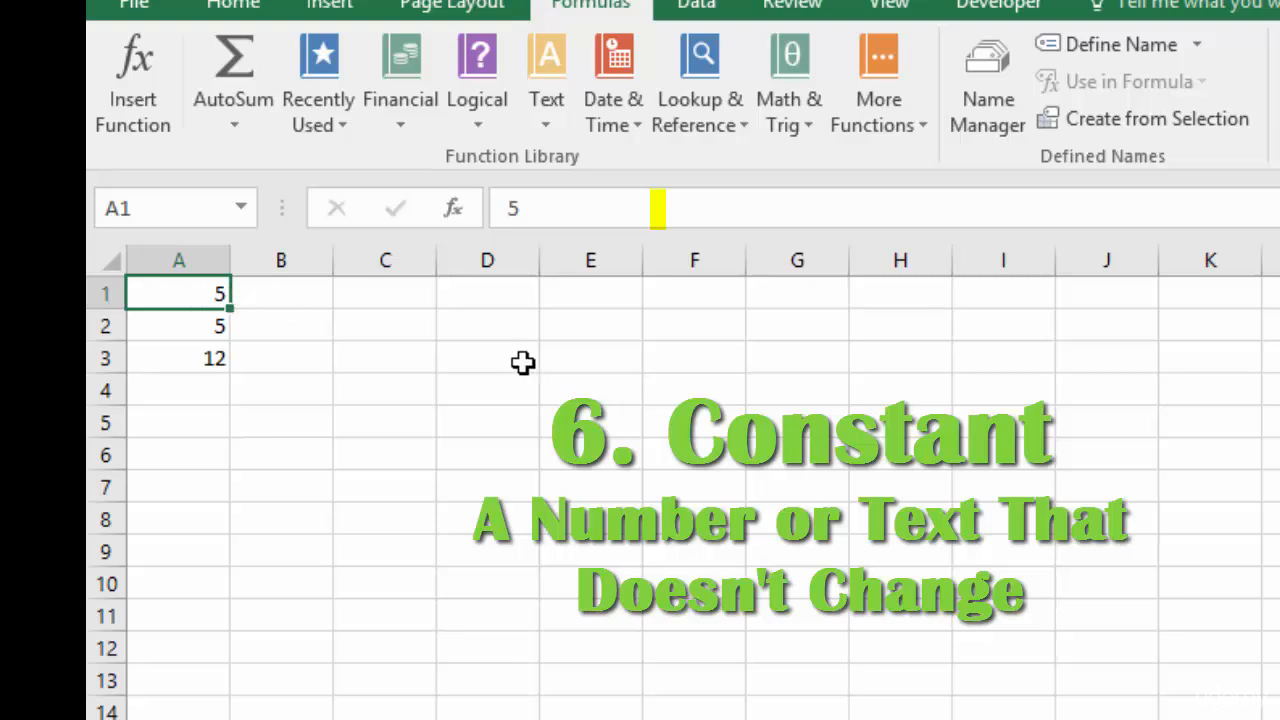
type("10")
key("Return")
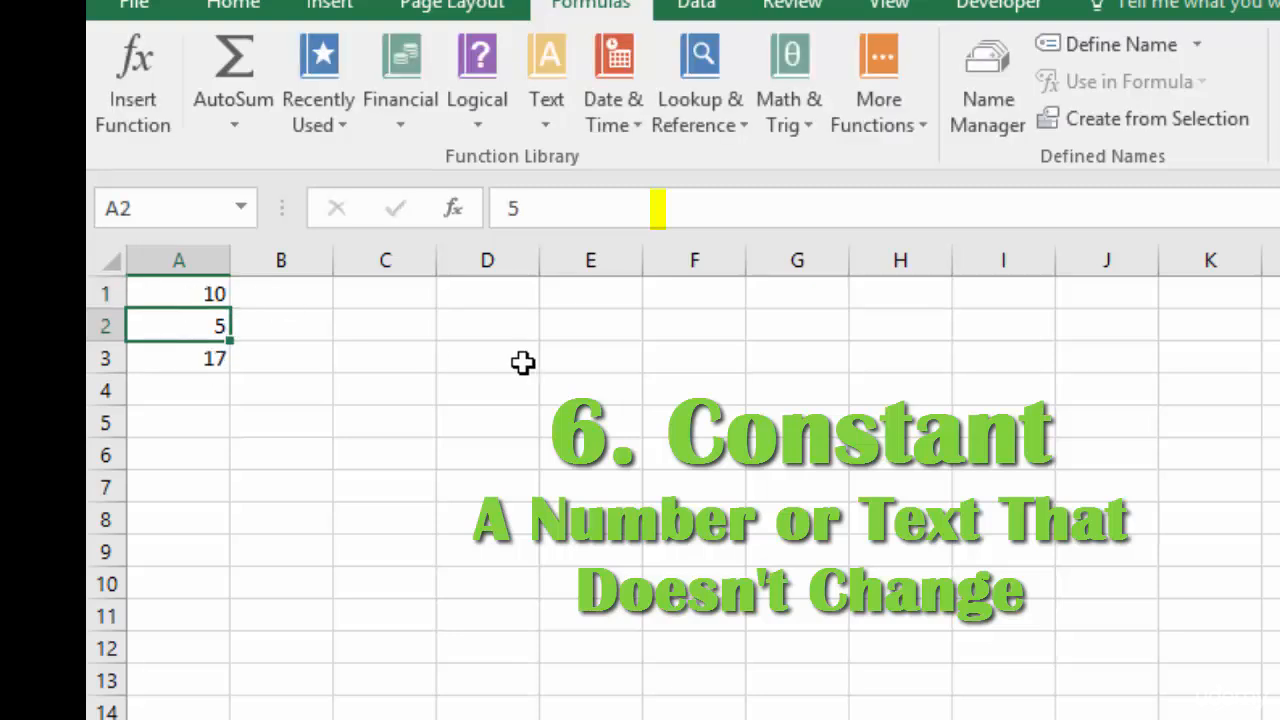
Step: Replace the colon in A3's SUM formula with a comma and add D1 as a third argument
double_click(222, 368)
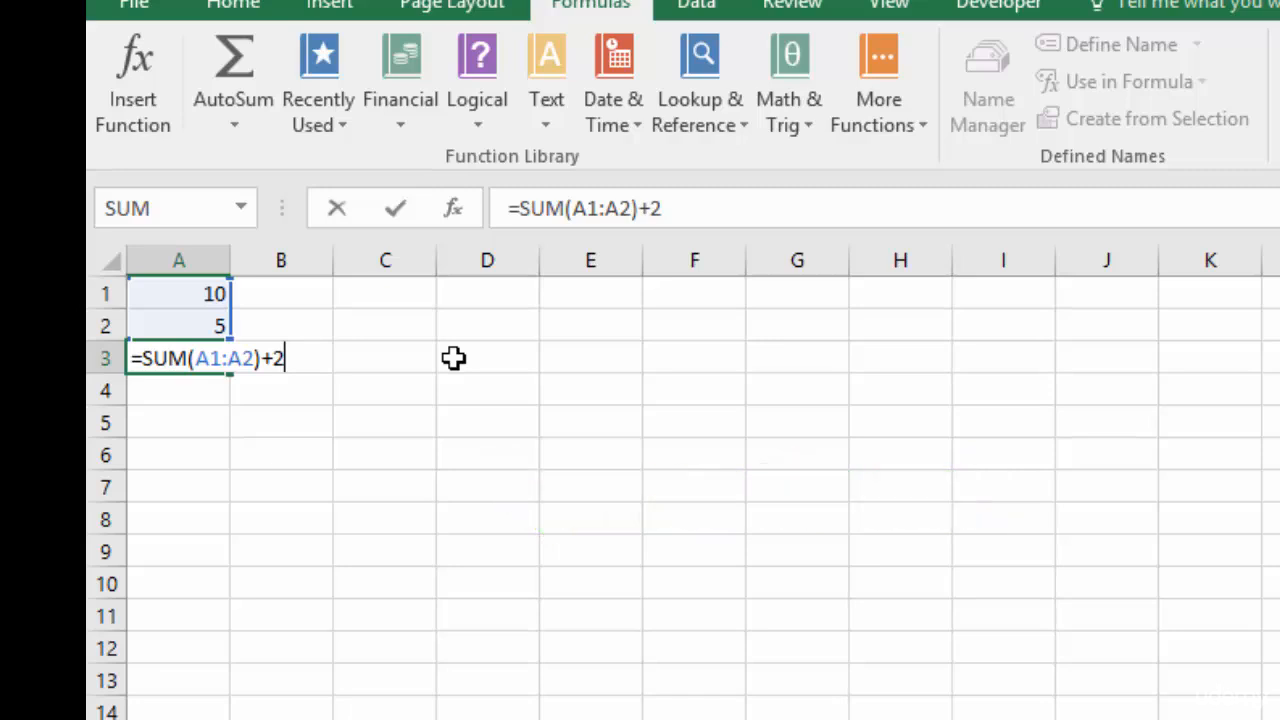
key("Left")
key("Left")
key("Left")
key("Left")
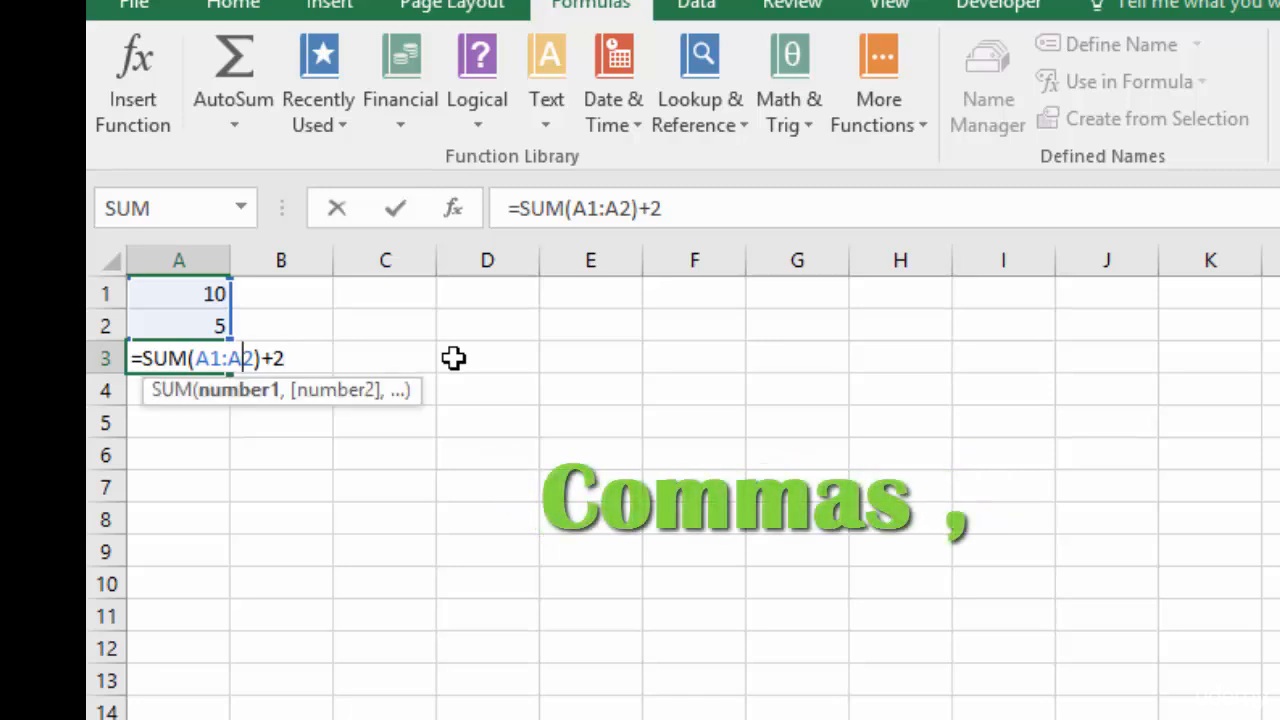
key("Left")
key("BackSpace")
type(",")
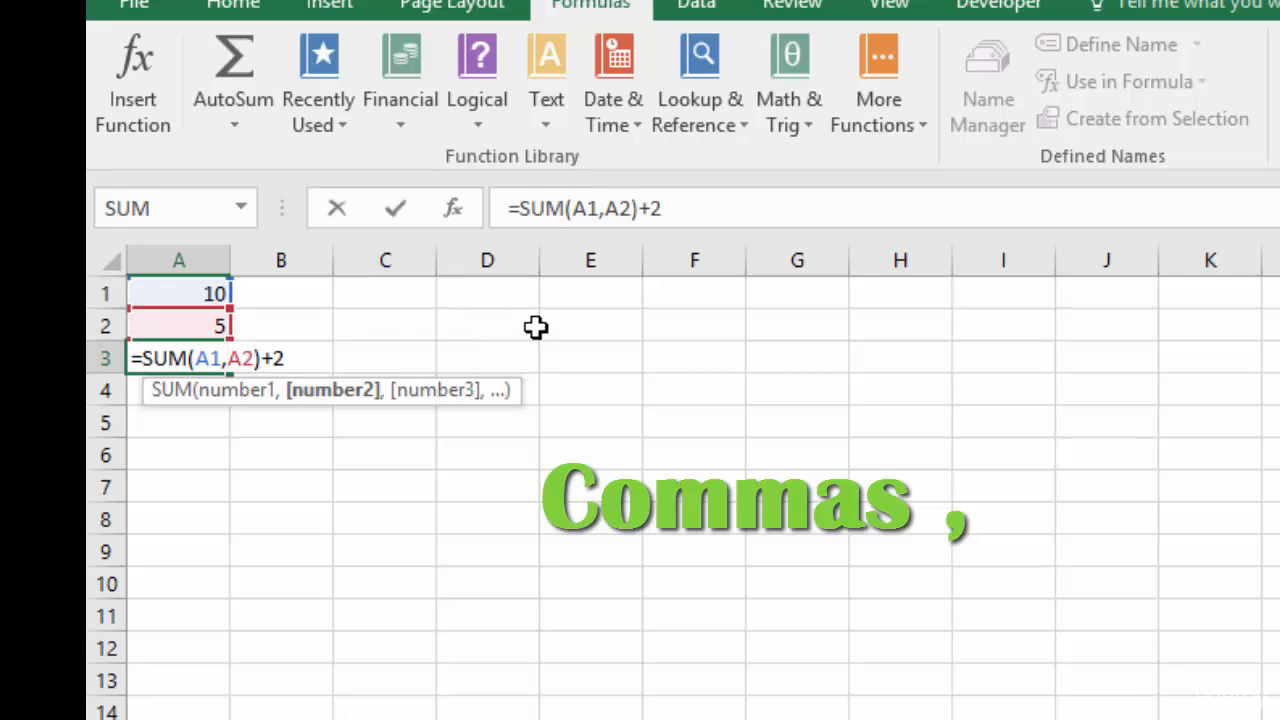
type(",")
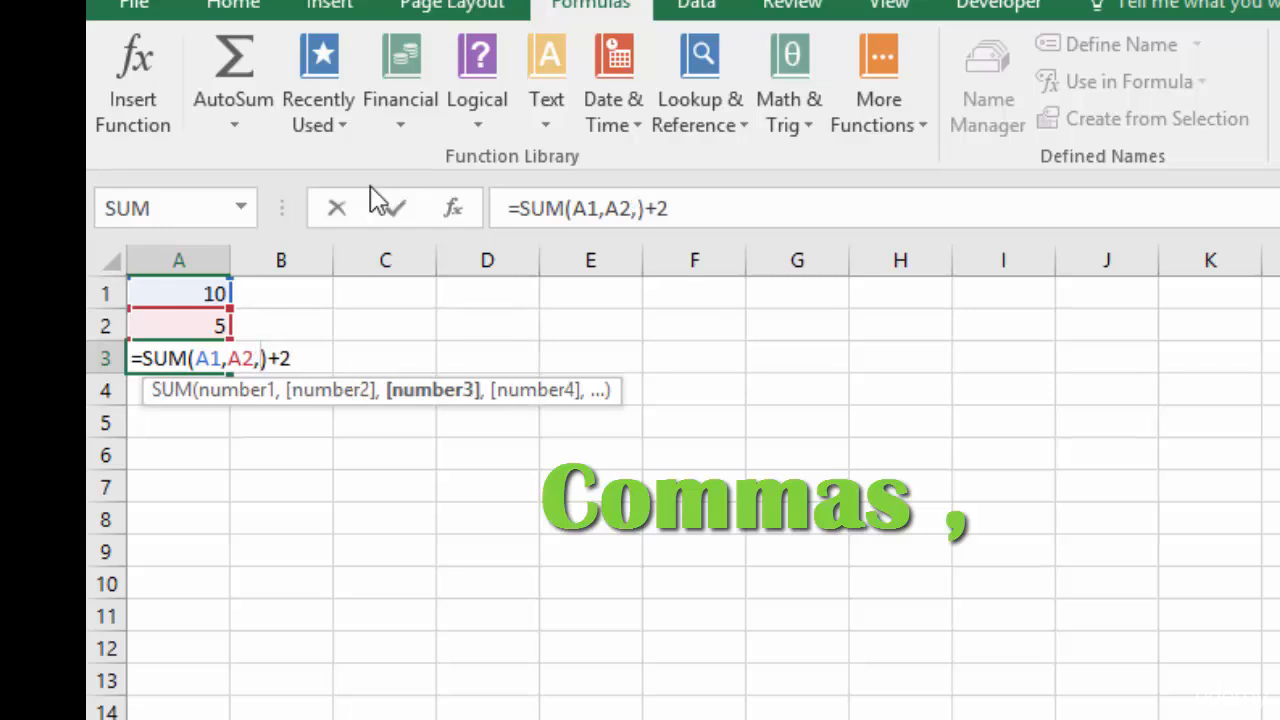
left_click(490, 296)
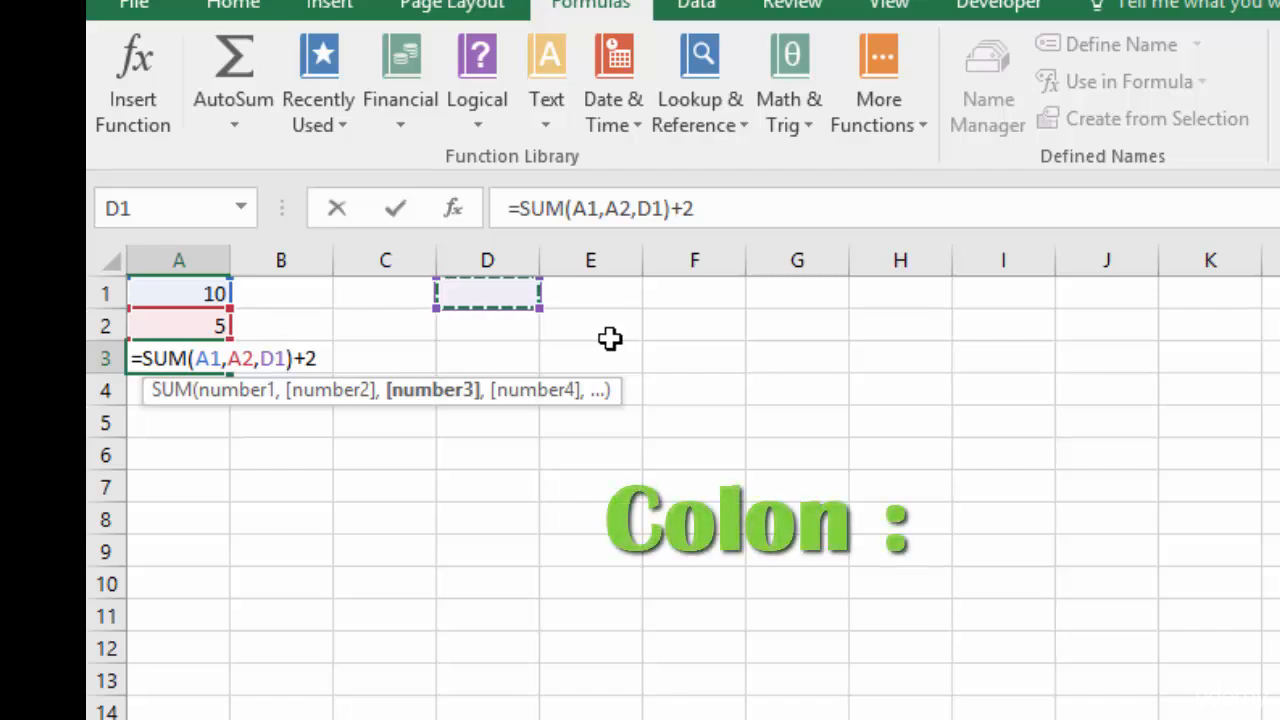
Step: Clear the SUM arguments in A3's formula and reference the range A1:E1 instead
key("BackSpace")
key("BackSpace")
key("BackSpace")
key("BackSpace")
key("BackSpace")
key("BackSpace")
key("BackSpace")
key("BackSpace")
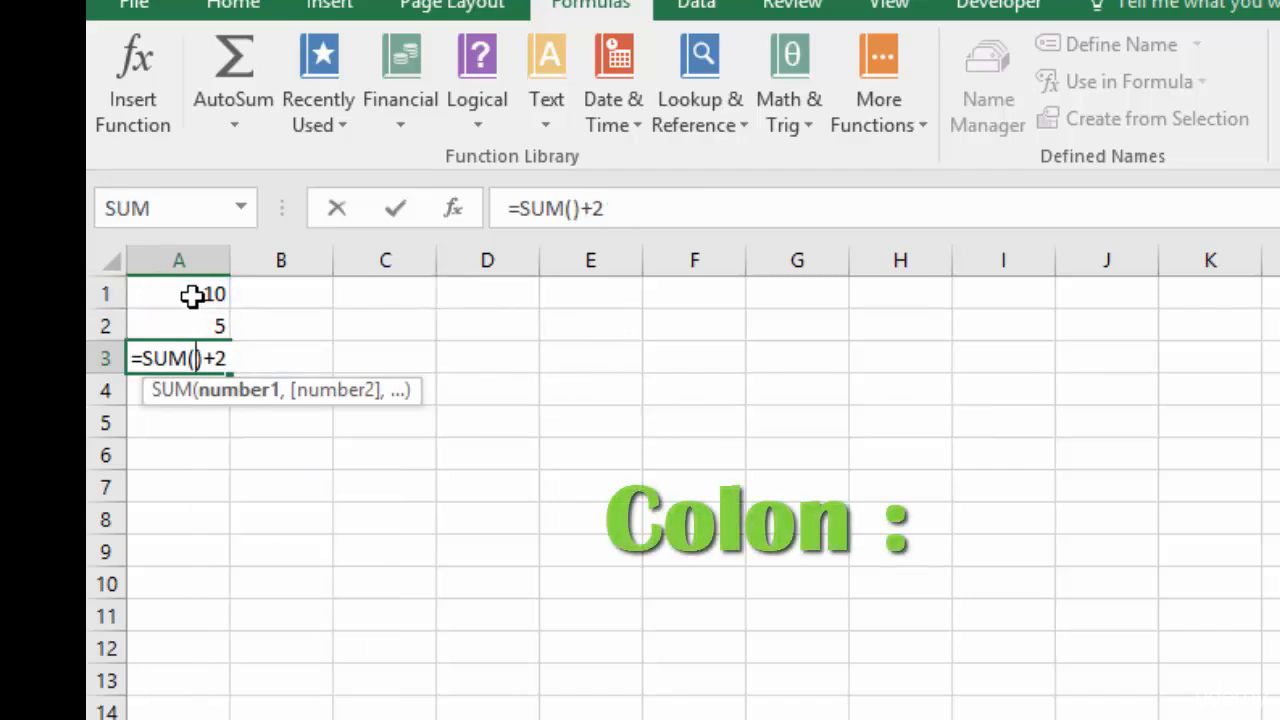
left_click_drag(191, 295, 624, 297)
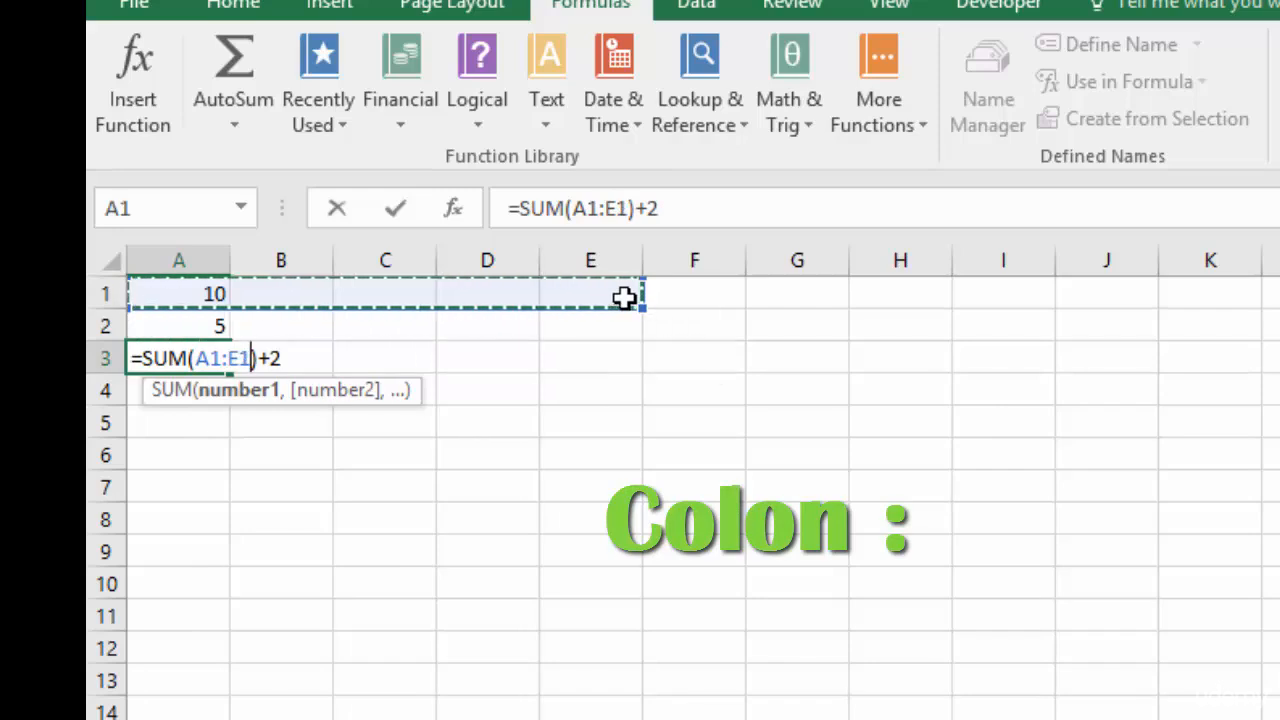